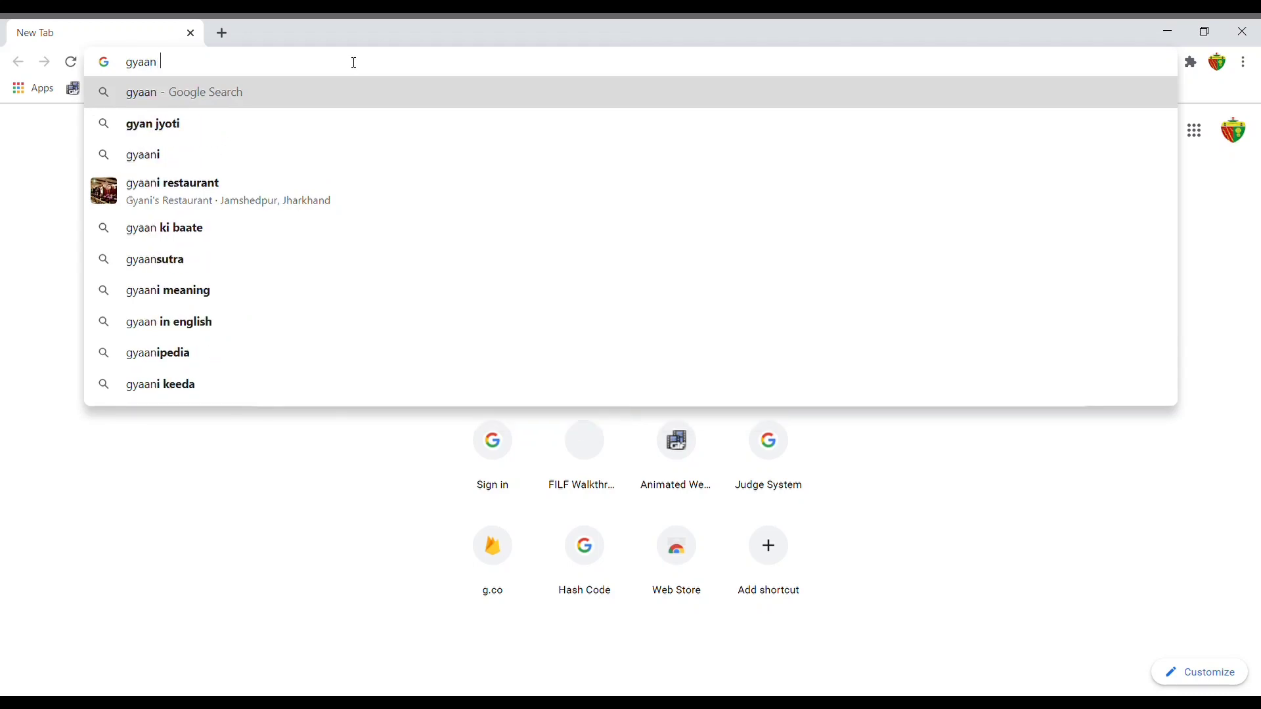
Search Google for 'gyaanjyoti 2.0'.
type("t")
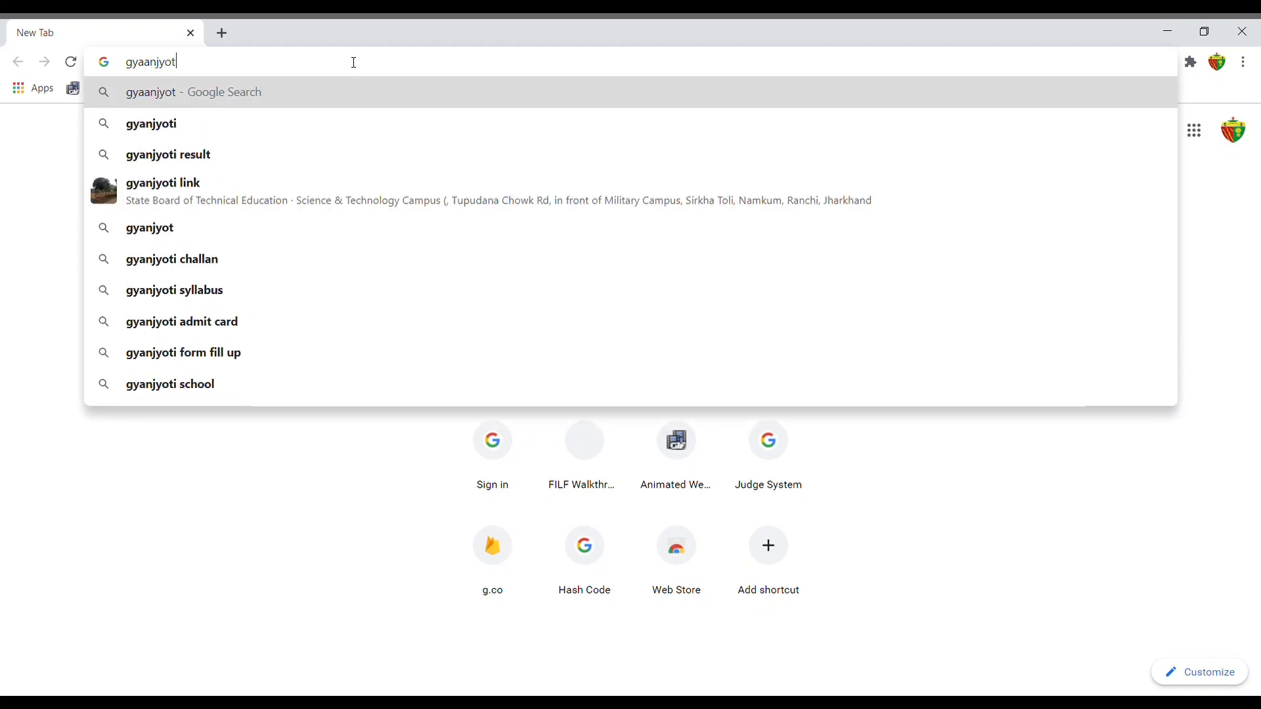
type("i 2.0")
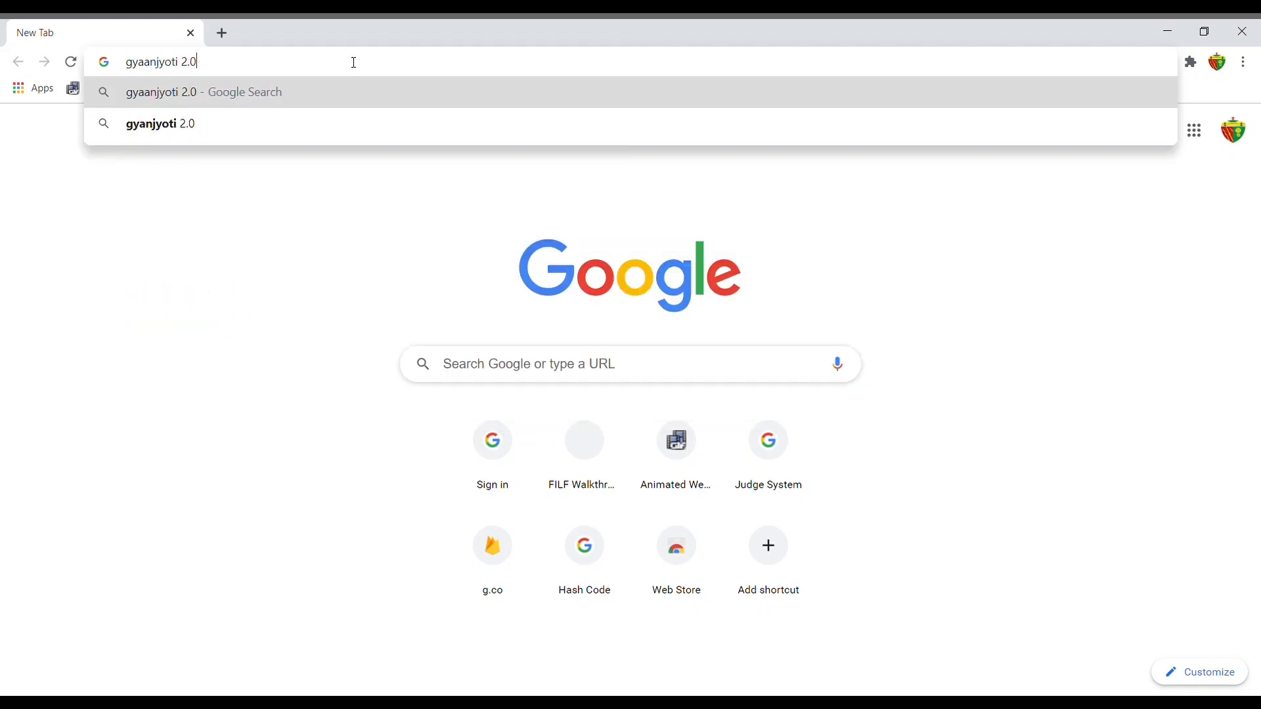
key("Return")
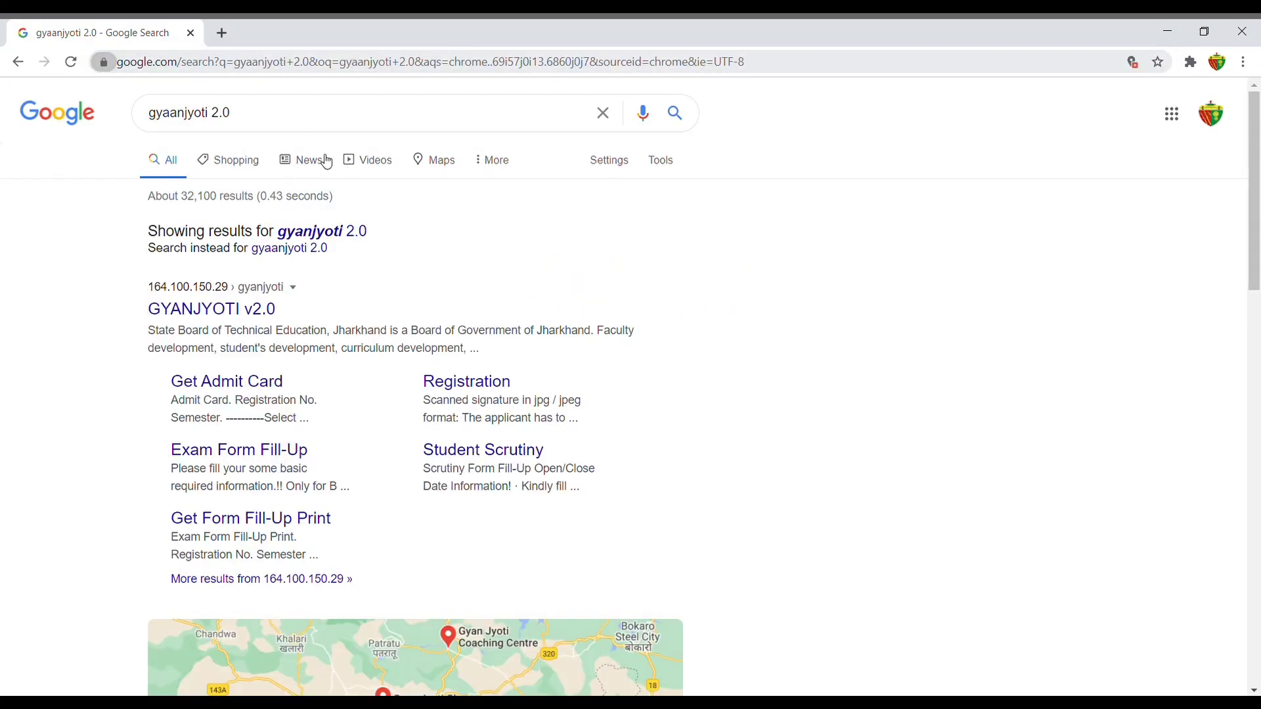
Open the GYANJYOTI v2.0 portal result and scroll down to the Student's Corner links.
left_click(217, 313)
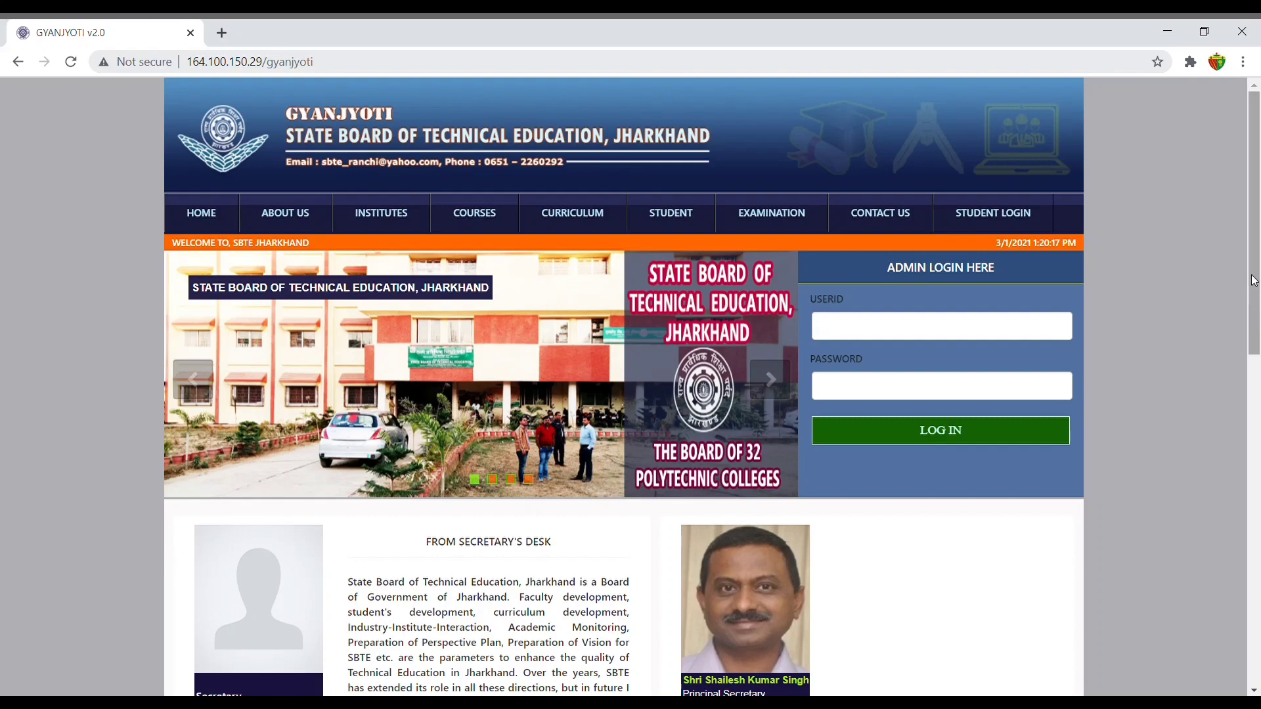
left_click_drag(1255, 305, 1260, 393)
scroll(1259, 393, "down", 4)
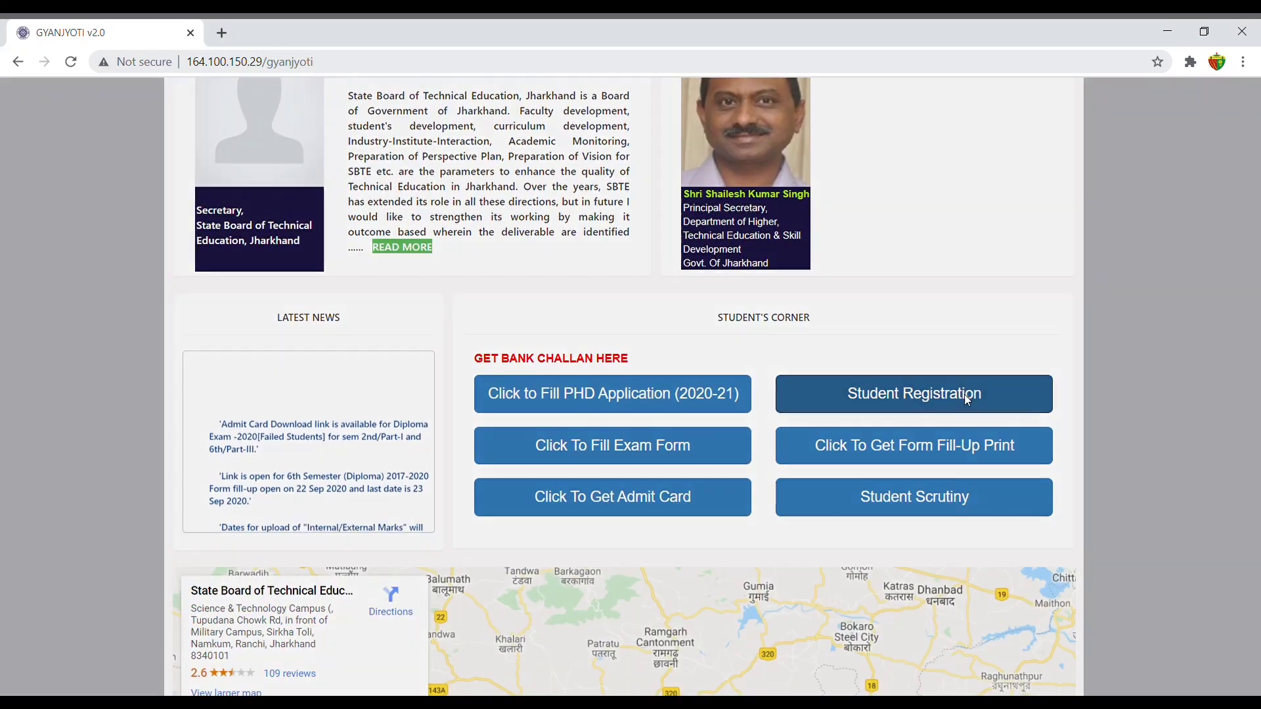
Open Student Registration, pick B.Tech as the course, and start entering the student's e-mail.
left_click(964, 394)
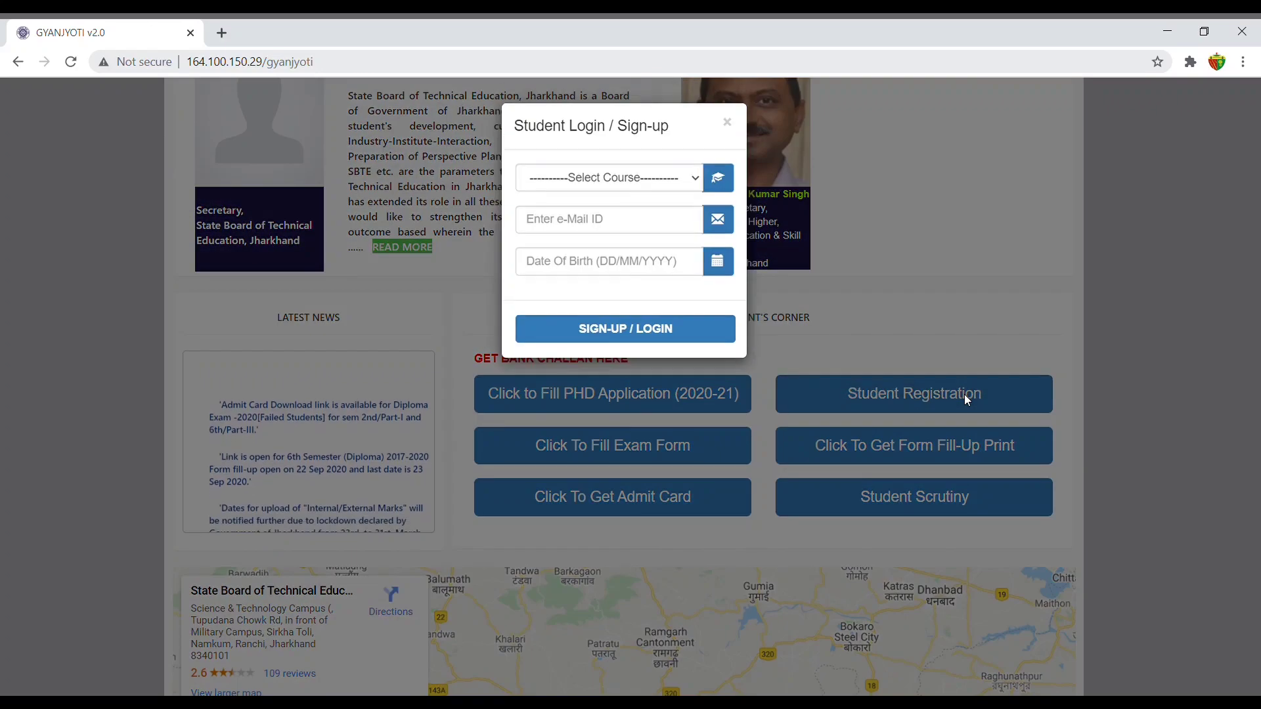
left_click(685, 179)
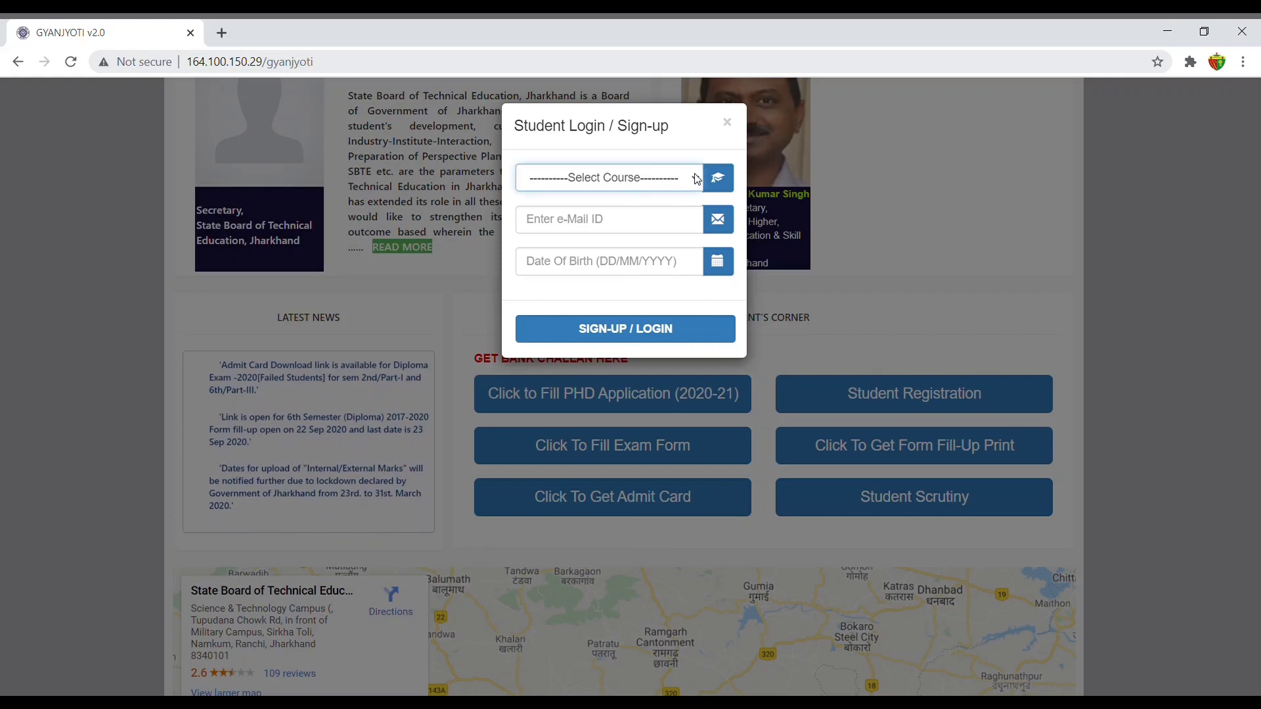
left_click(572, 235)
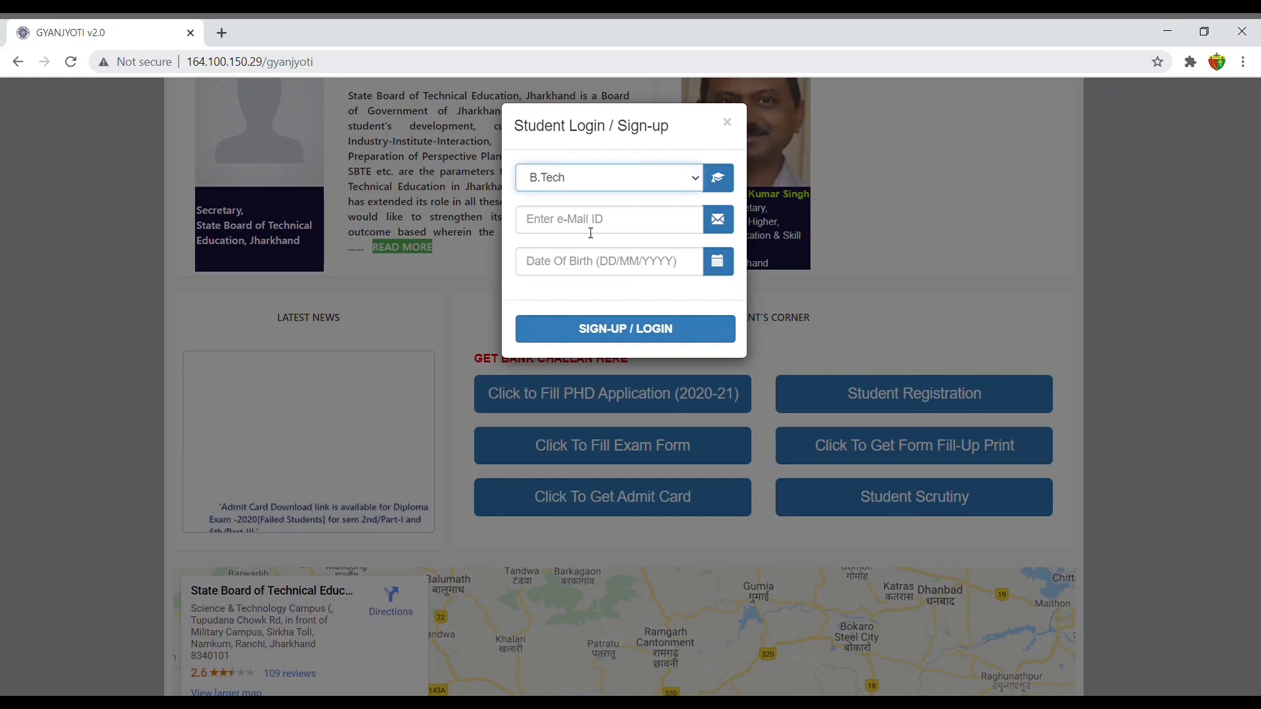
left_click(594, 233)
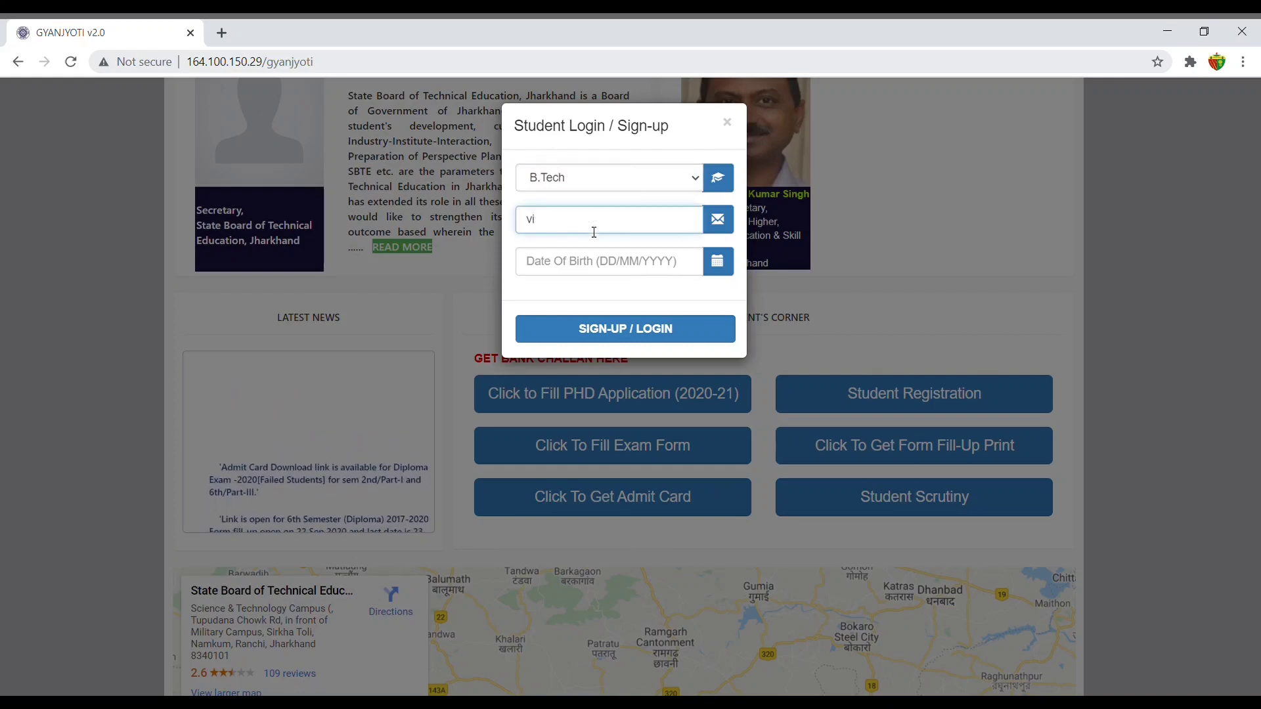
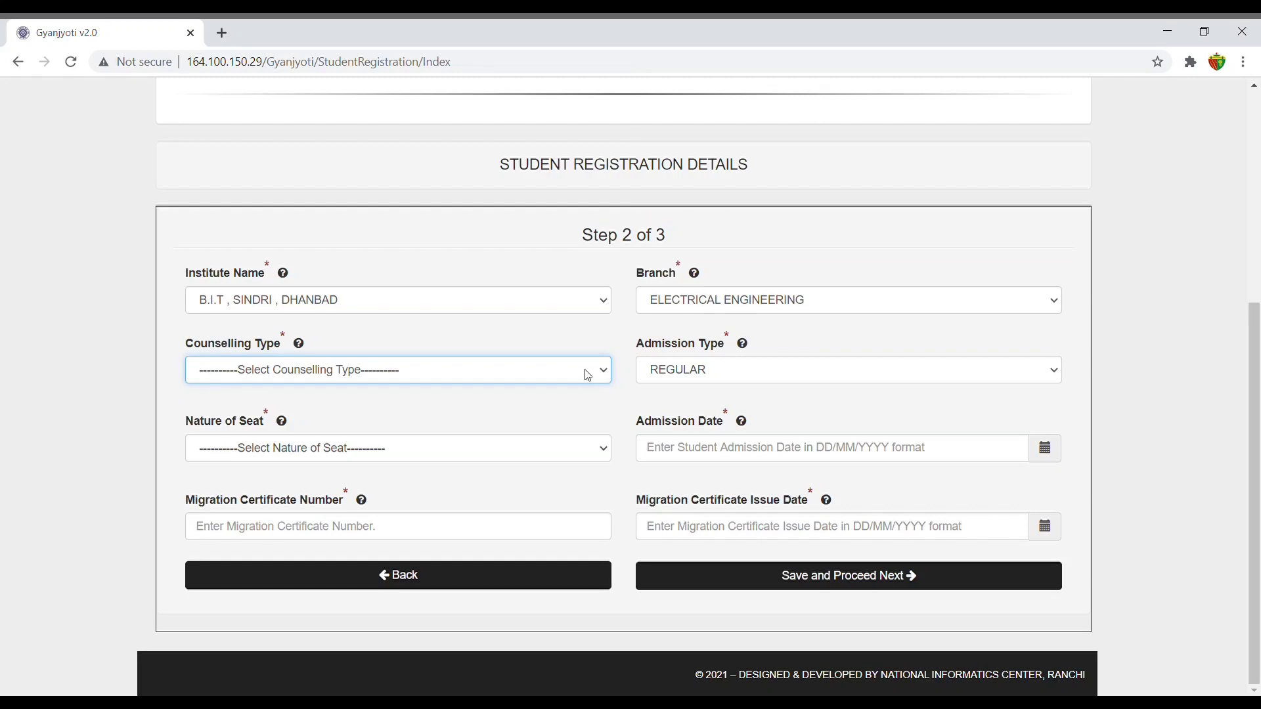
Choose JCECE Board, Ranchi as the counselling type on the registration form.
left_click(535, 406)
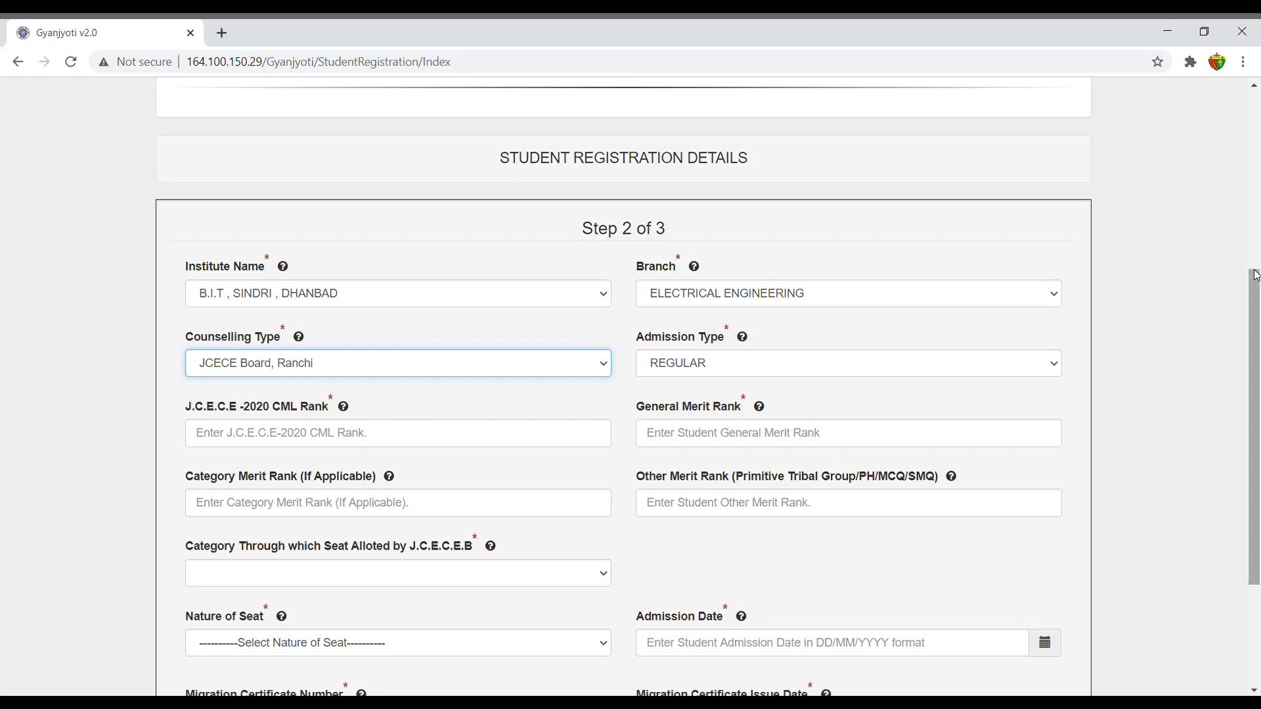
left_click_drag(1256, 276, 1187, 316)
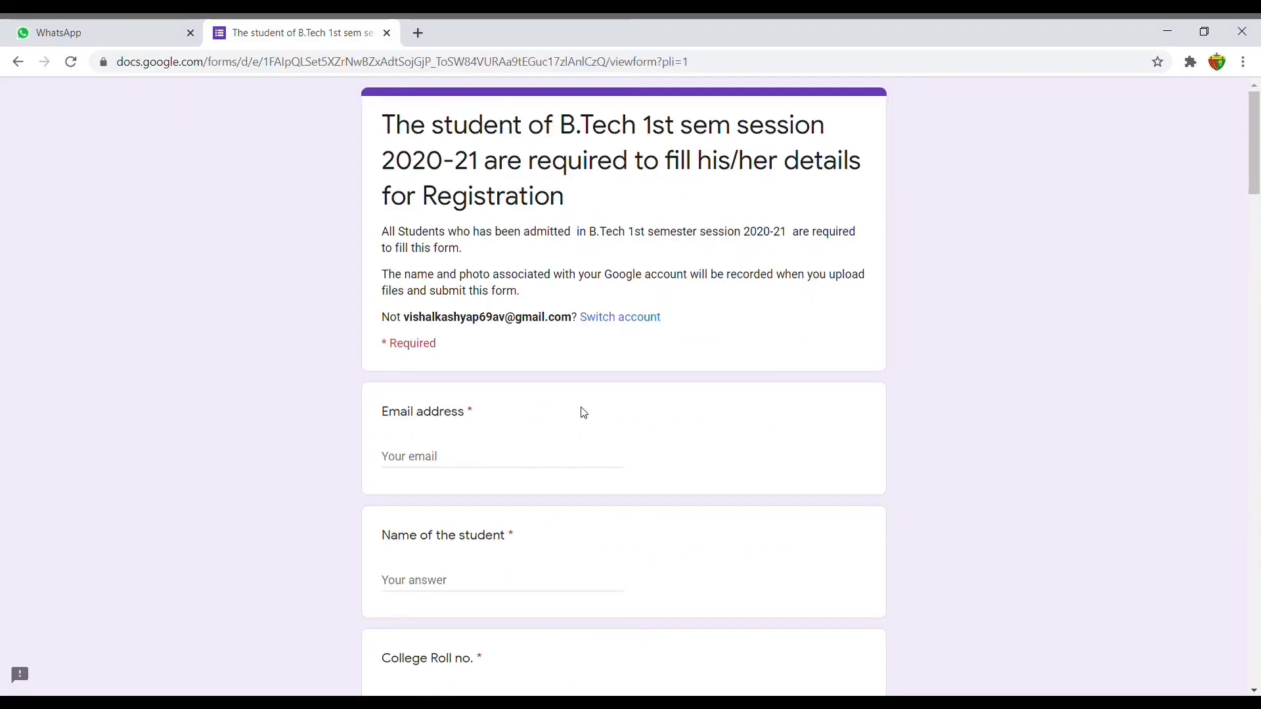
Scroll down the Google Form and answer Gender as Male.
scroll(470, 470, "down", 2)
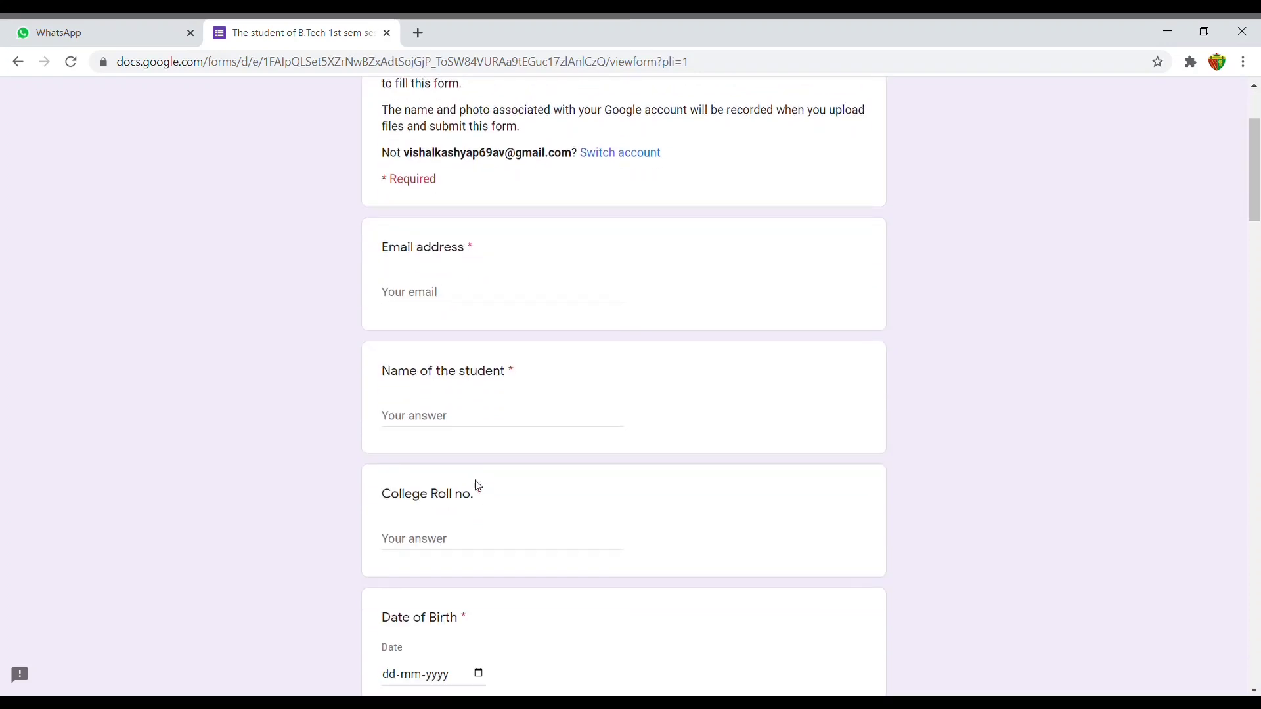
left_click(486, 415)
scroll(534, 495, "down", 2)
scroll(531, 496, "down", 1)
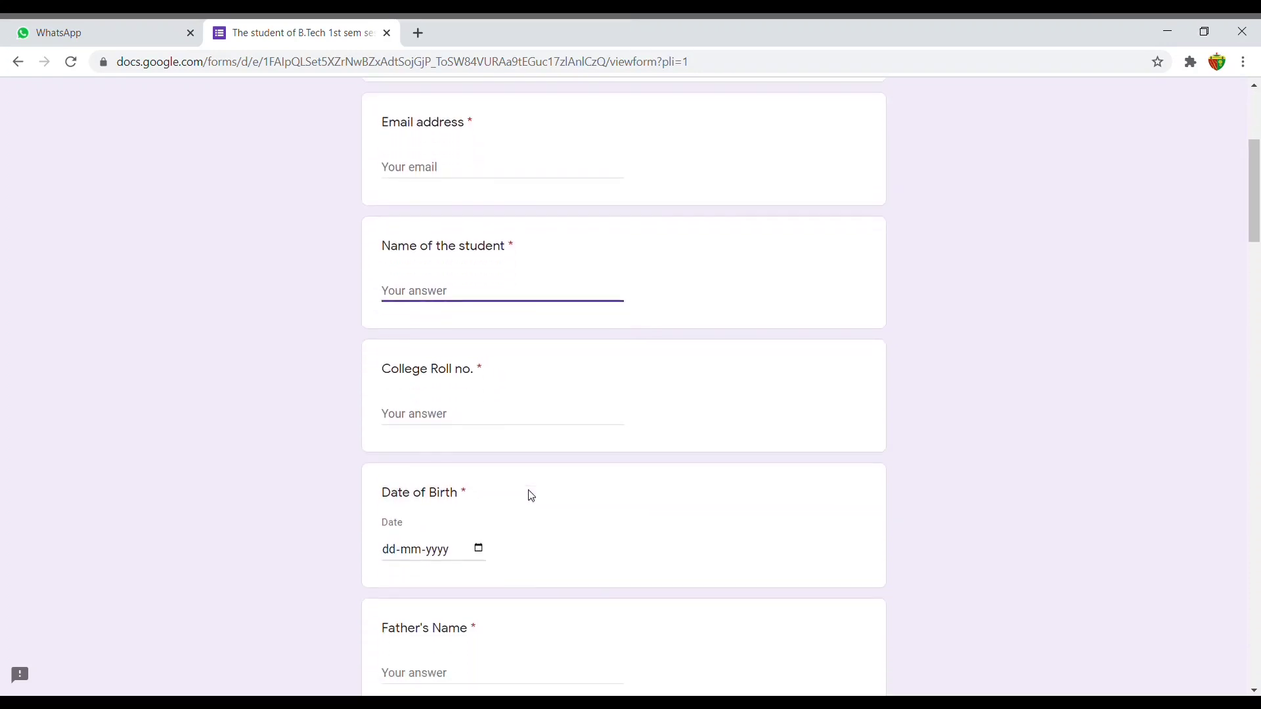
scroll(532, 496, "down", 2)
scroll(460, 589, "down", 2)
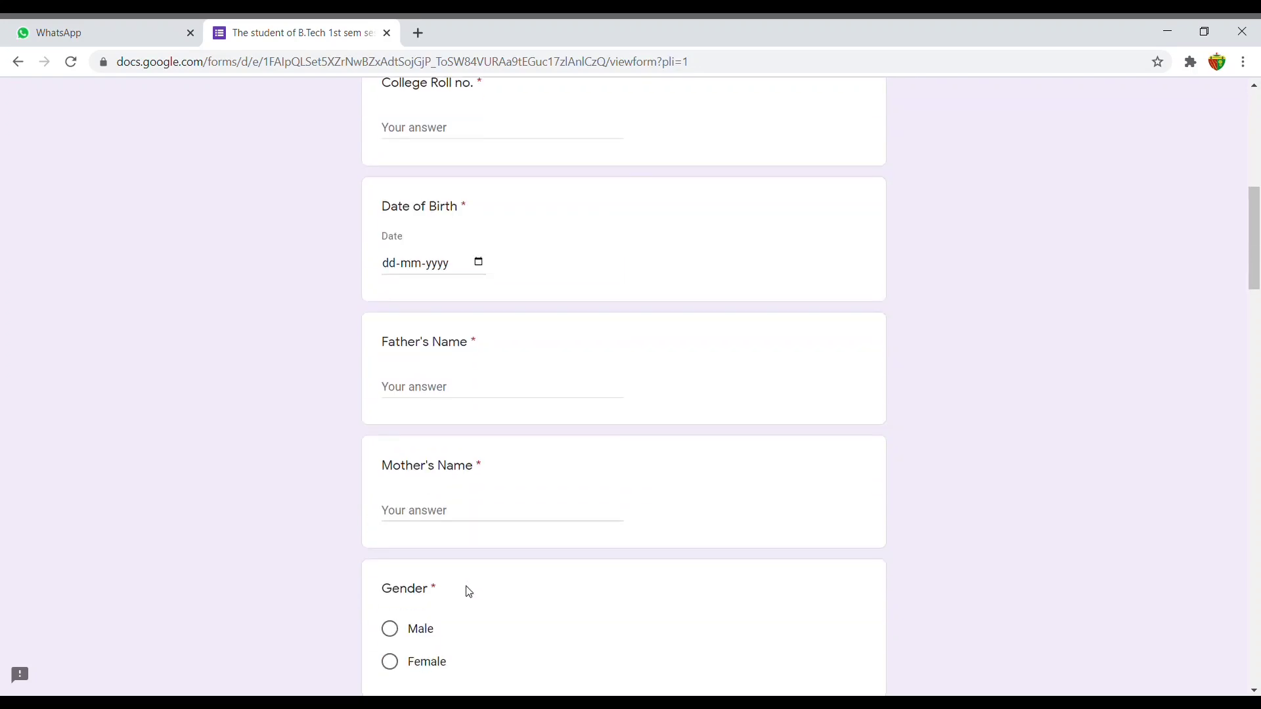
scroll(480, 587, "down", 1)
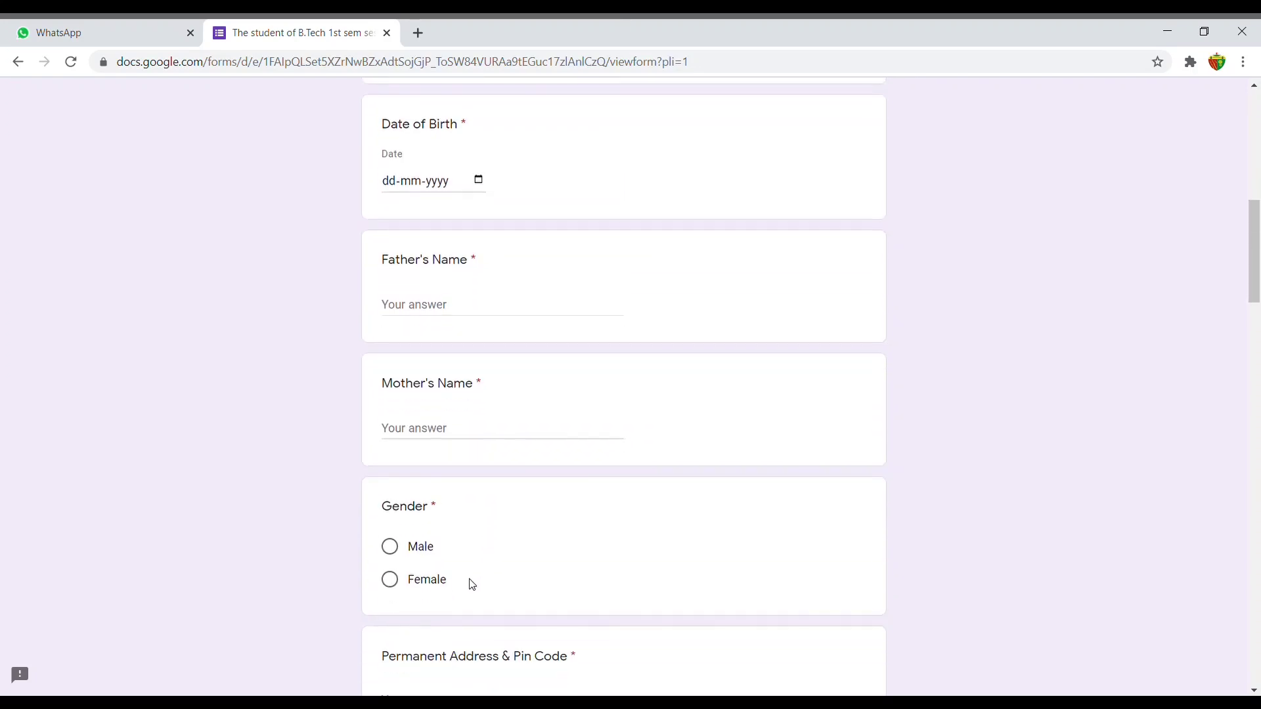
left_click(404, 557)
Set Branch Alloted in BIT Sindri to Electrical Engg.
scroll(650, 509, "down", 2)
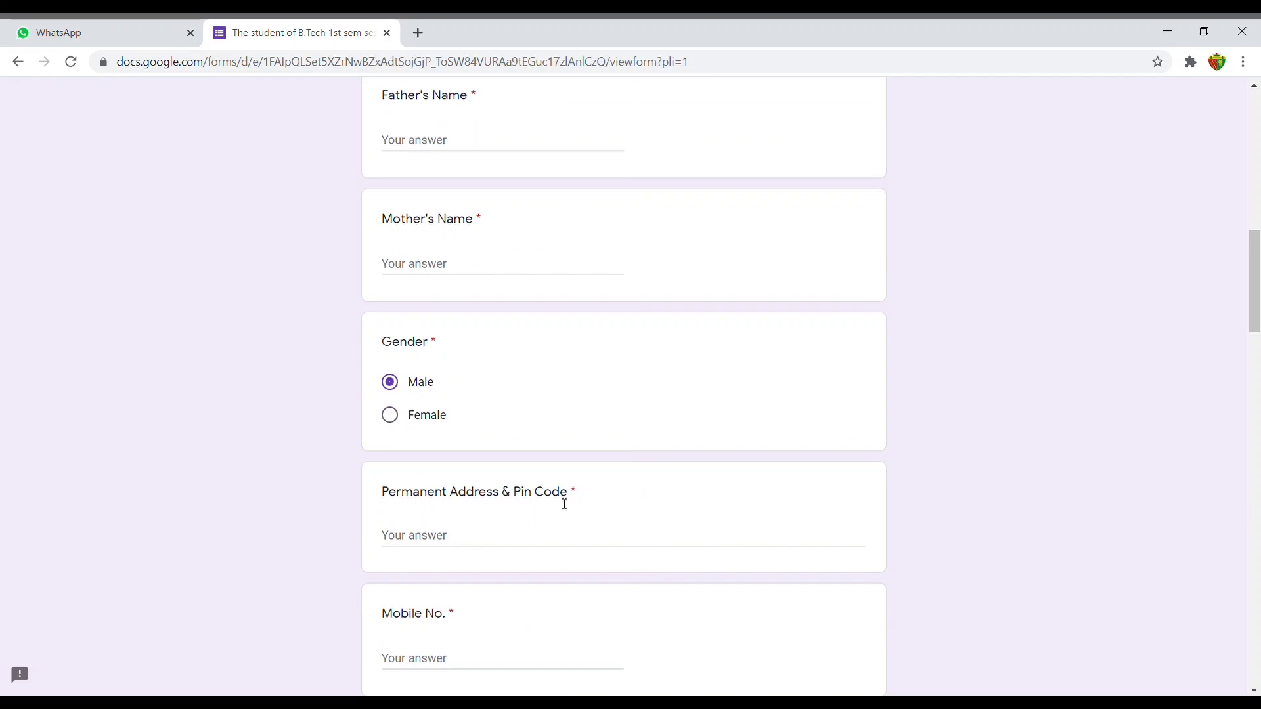
scroll(556, 513, "down", 2)
scroll(558, 516, "down", 1)
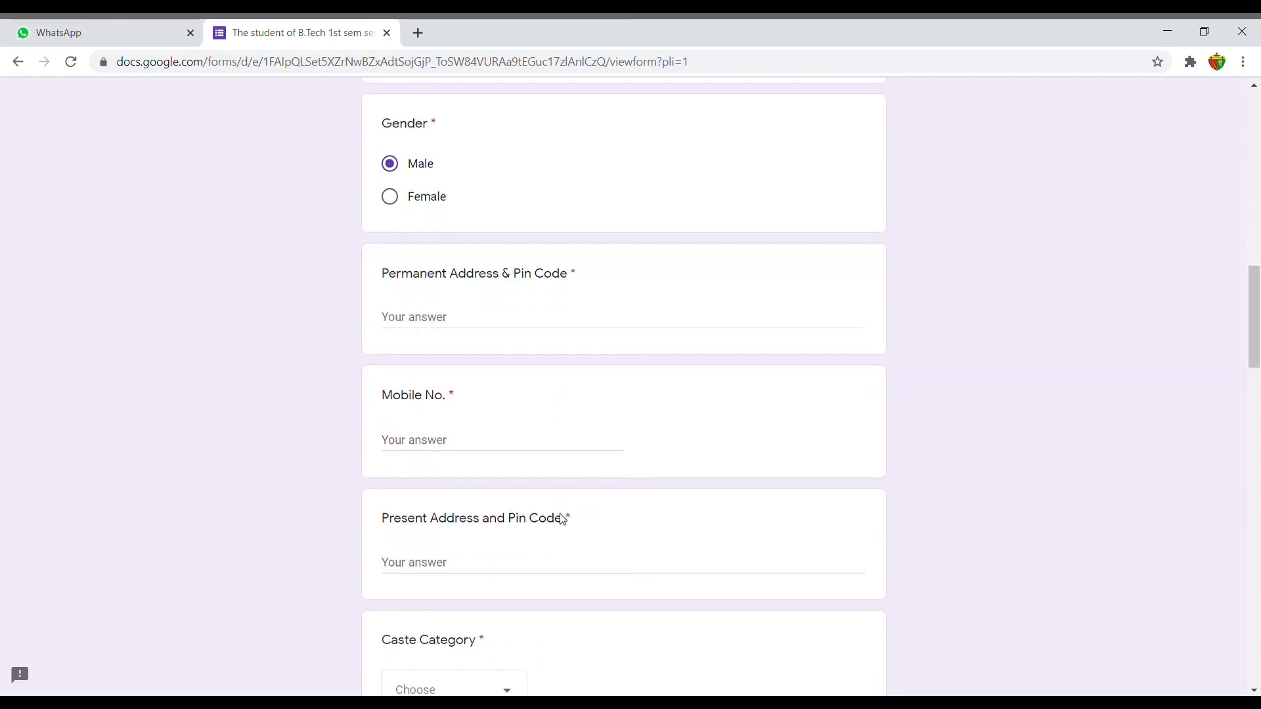
scroll(563, 520, "down", 1)
scroll(562, 522, "down", 1)
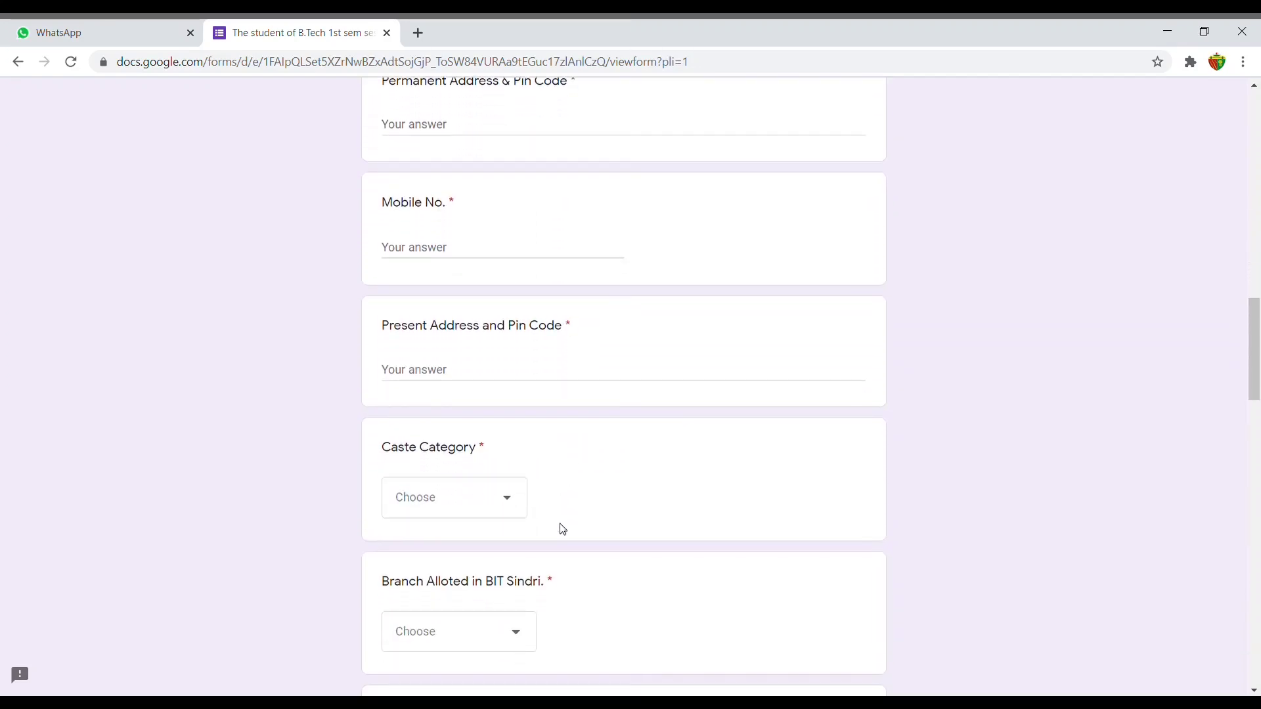
scroll(529, 507, "down", 2)
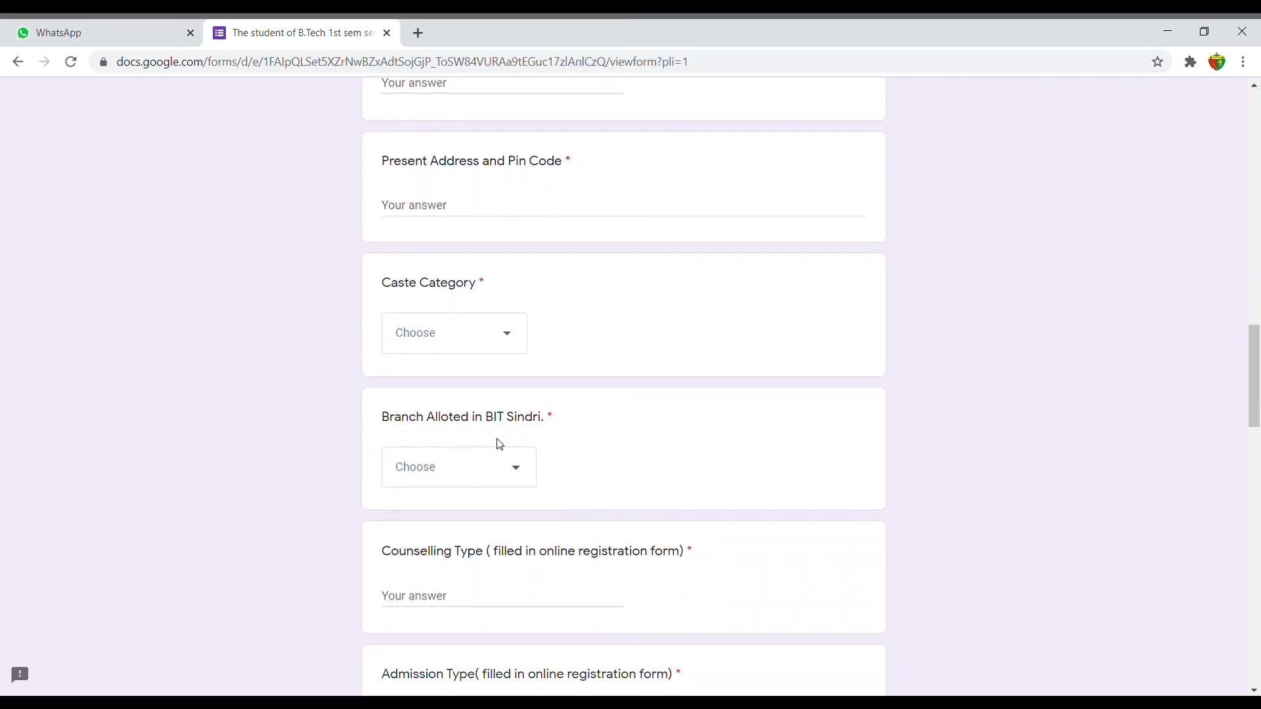
left_click(521, 472)
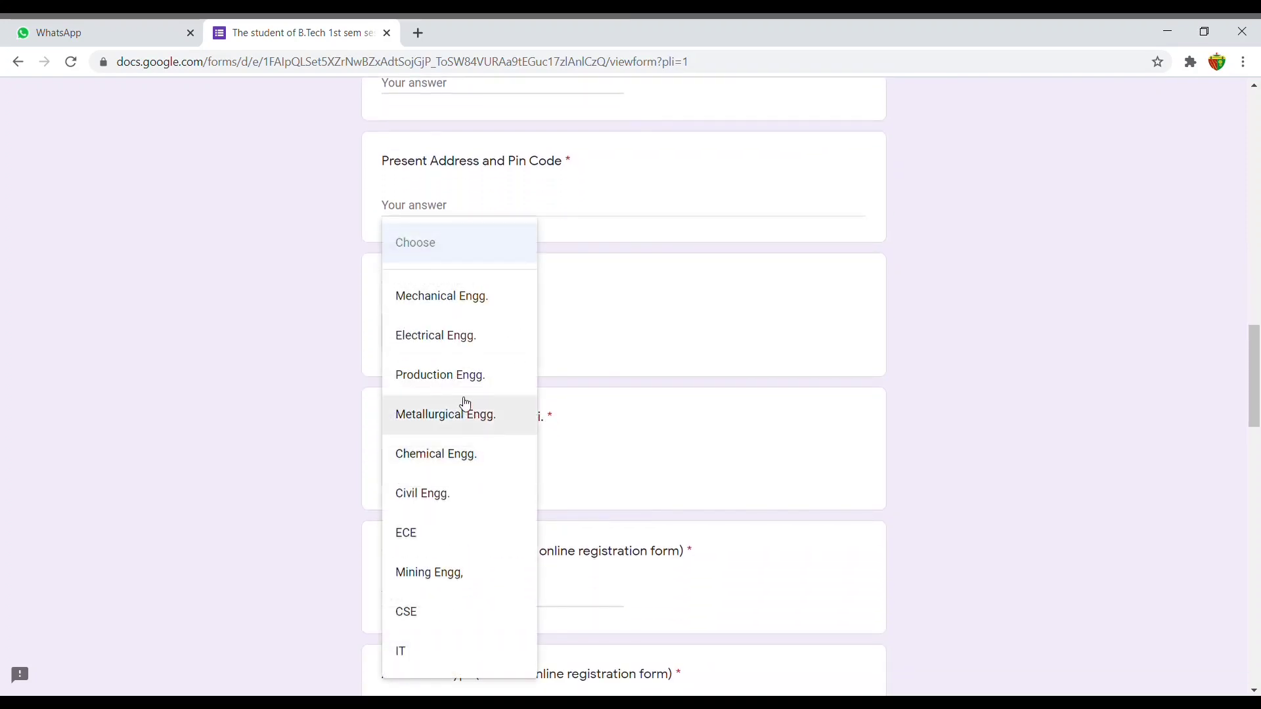
left_click(465, 355)
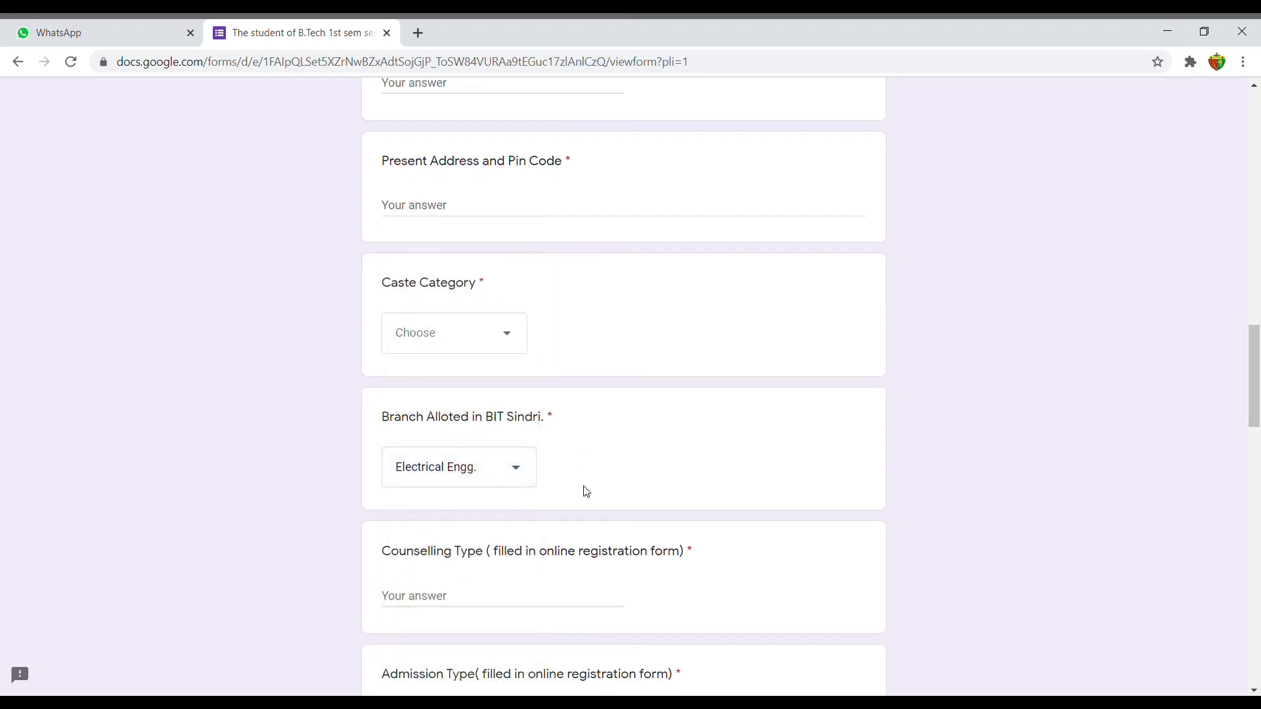
scroll(593, 510, "down", 1)
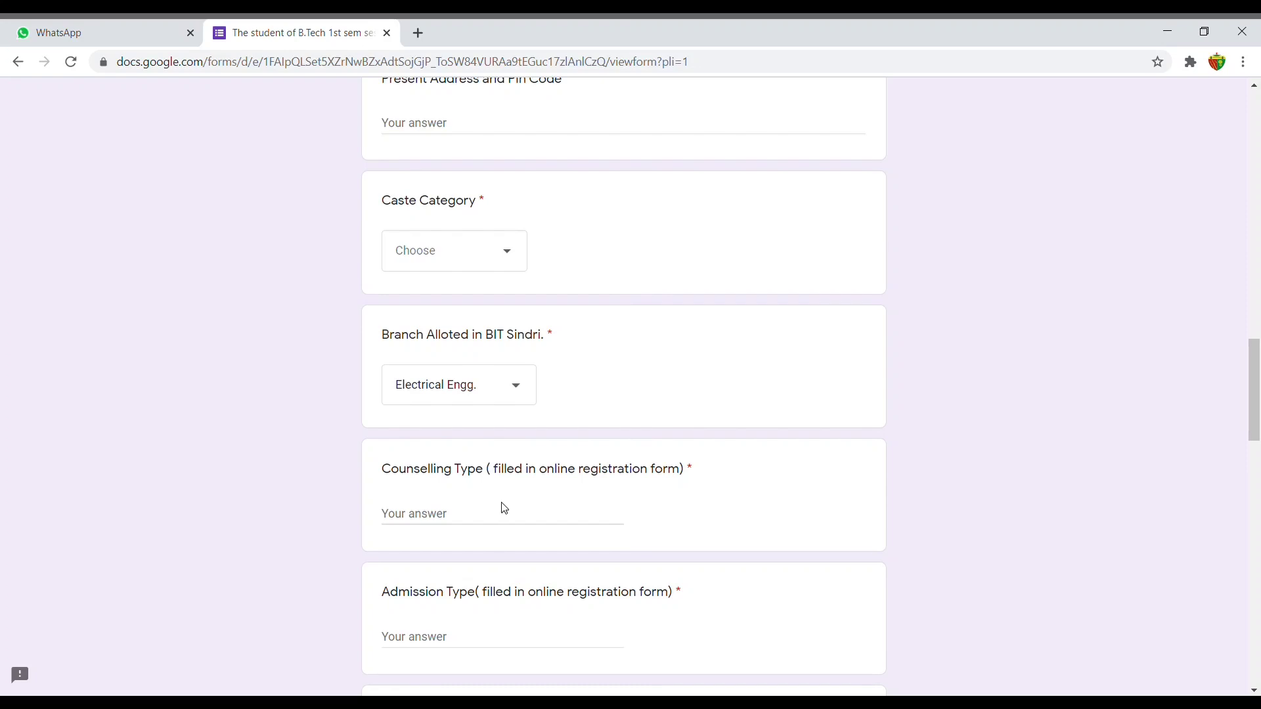
Answer Counselling Type with 'JCECE Board, Ranchi', correcting typos along the way.
left_click(483, 516)
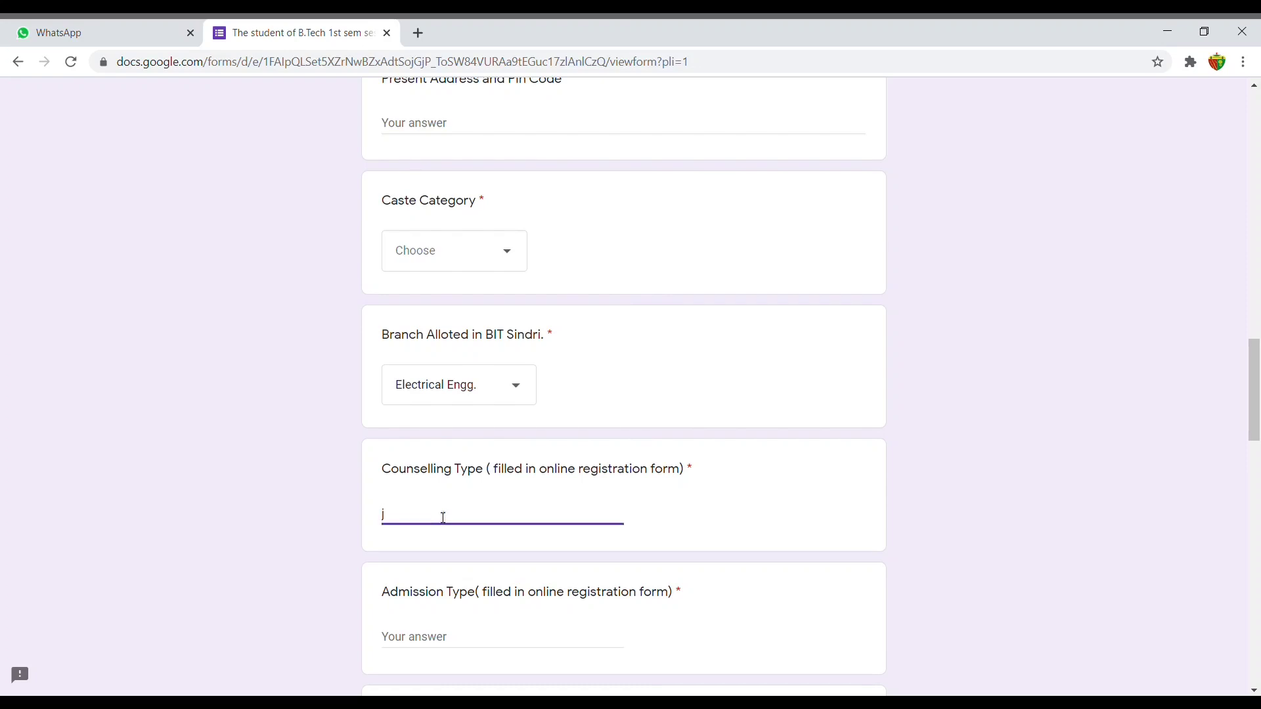
key("BackSpace")
type("JCECEB")
key("alt+Tab")
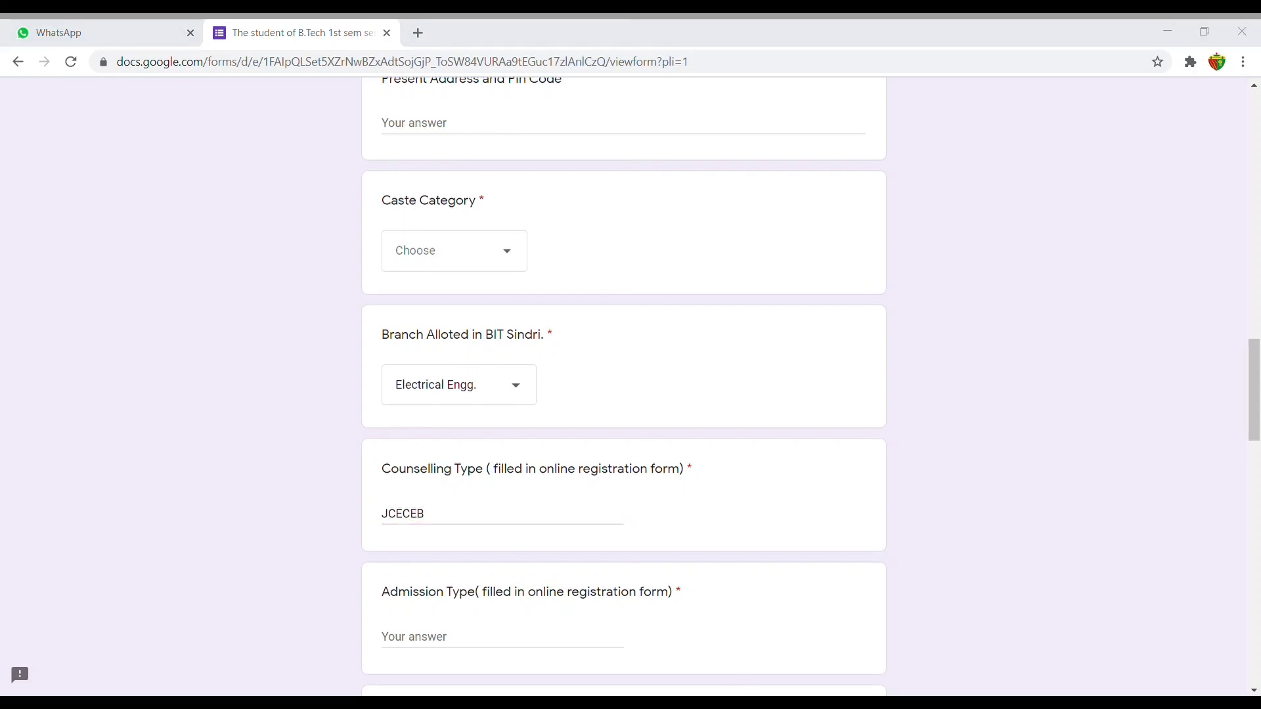
left_click(447, 515)
key("BackSpace")
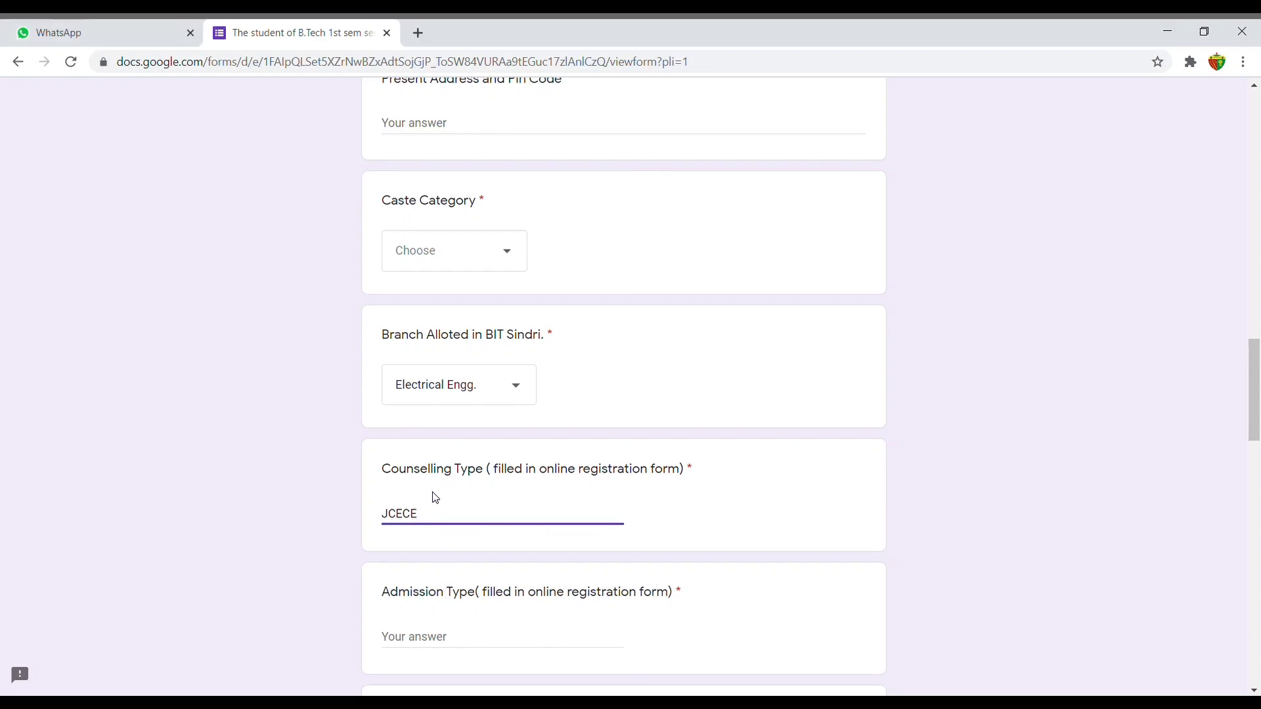
type("Board, rRanchi")
Enter 'REGULAR' for Admission Type and 'Other' for Nature of seat.
scroll(446, 460, "down", 4)
left_click(439, 394)
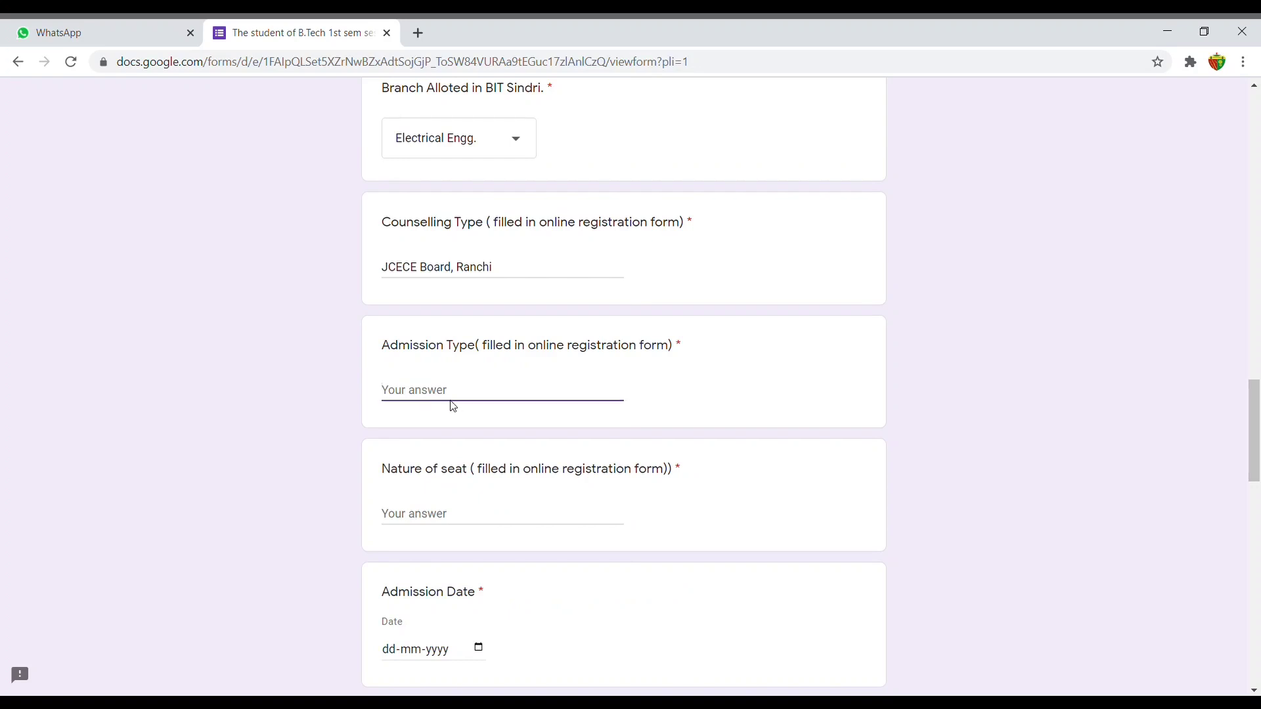
type("REGULAR")
scroll(486, 433, "down", 1)
left_click(486, 434)
type("Other")
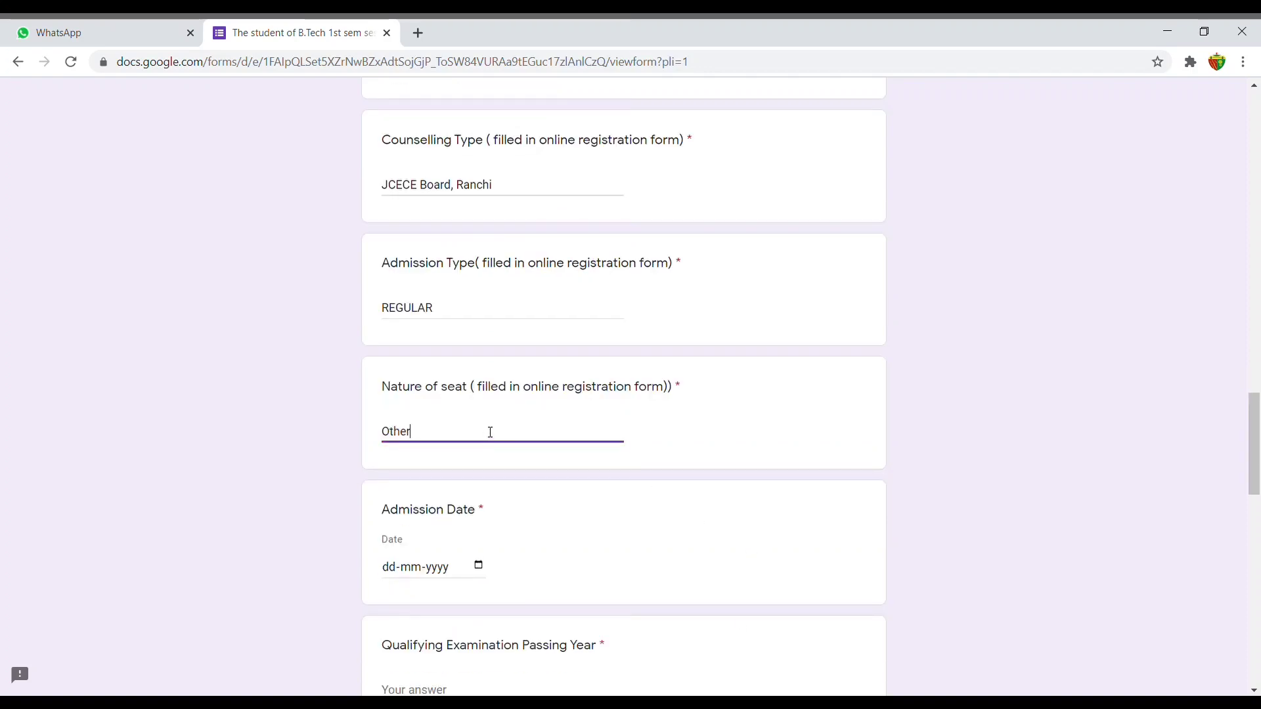
scroll(525, 468, "down", 2)
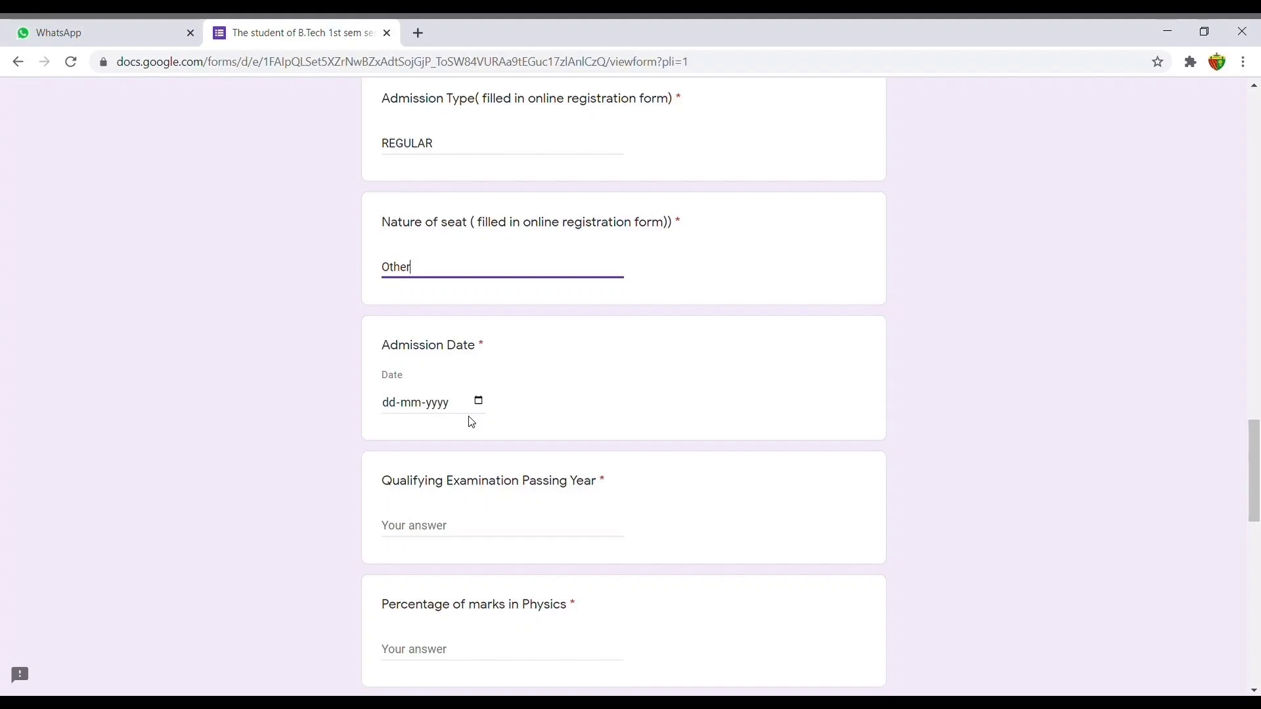
Scroll to the form's end to review category GEN and the three uploaded files.
scroll(472, 421, "down", 12)
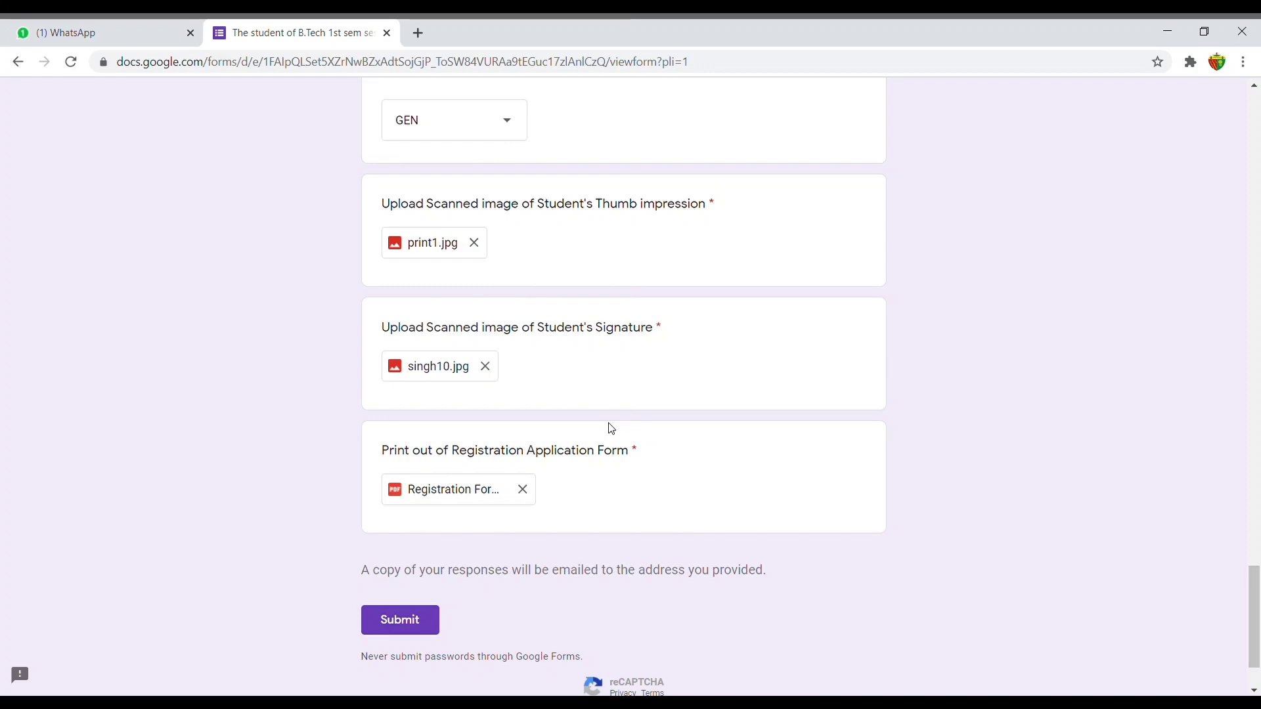
scroll(611, 429, "up", 1)
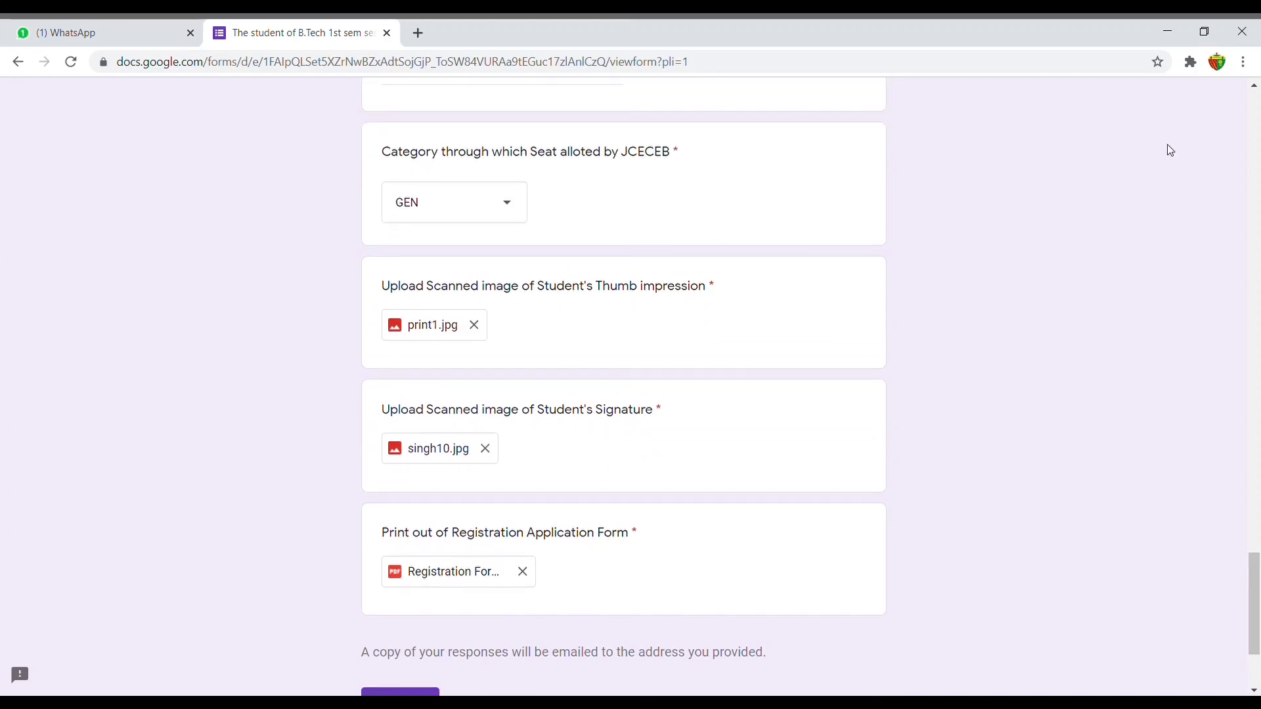